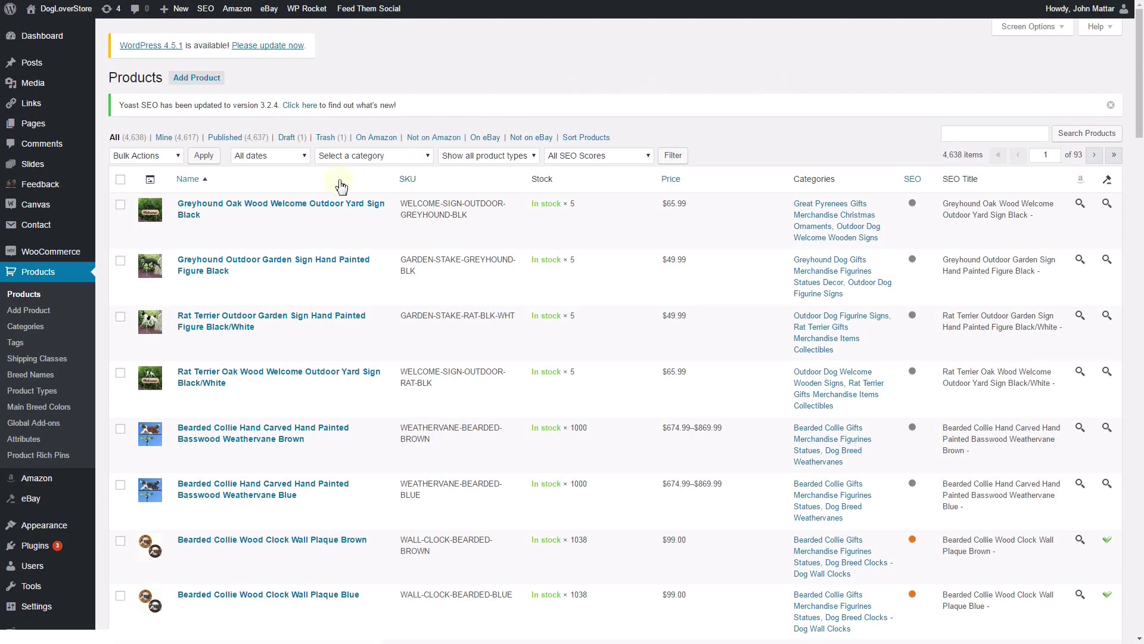
Bulk-list the Greyhound and Rat Terrier Oak Wood welcome signs on eBay with the MPW Welcome Signs profile
click(121, 206)
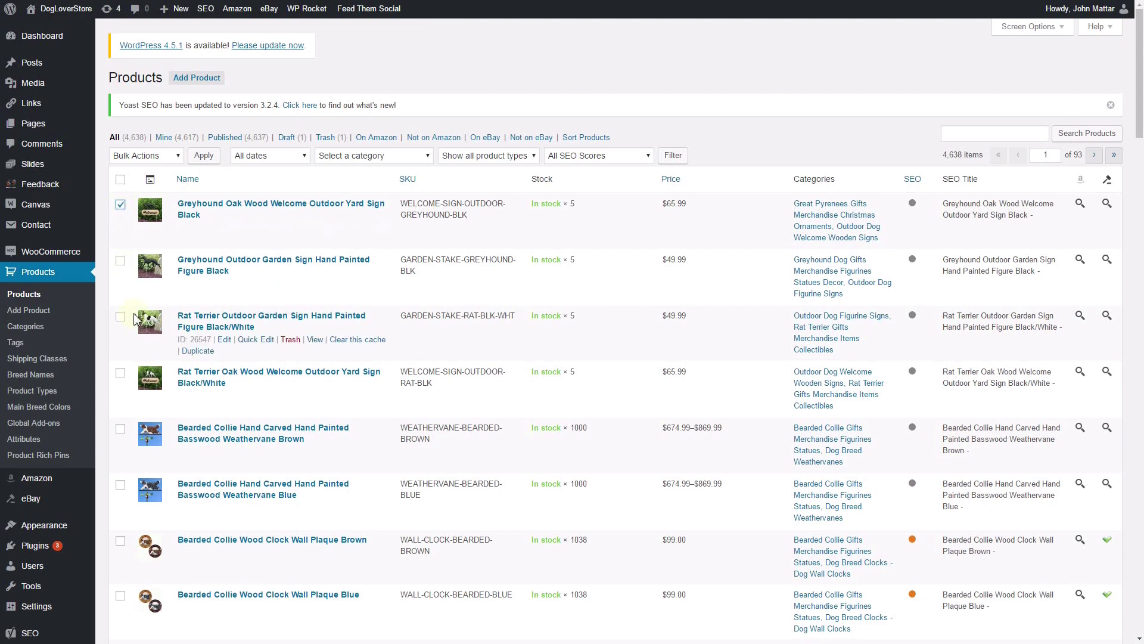
click(121, 375)
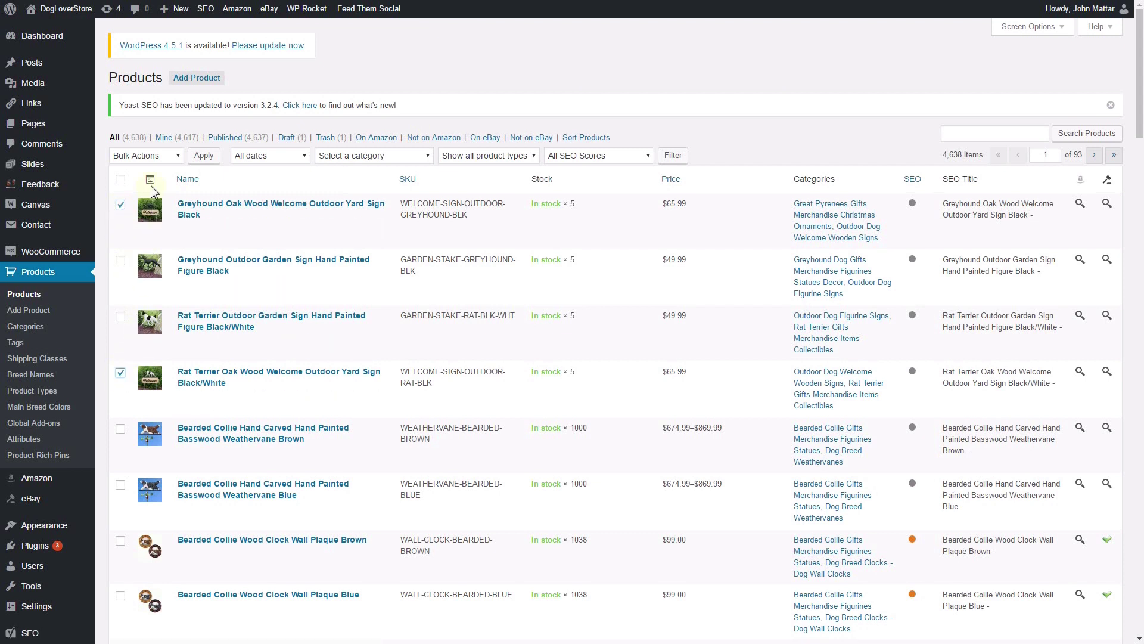
click(149, 160)
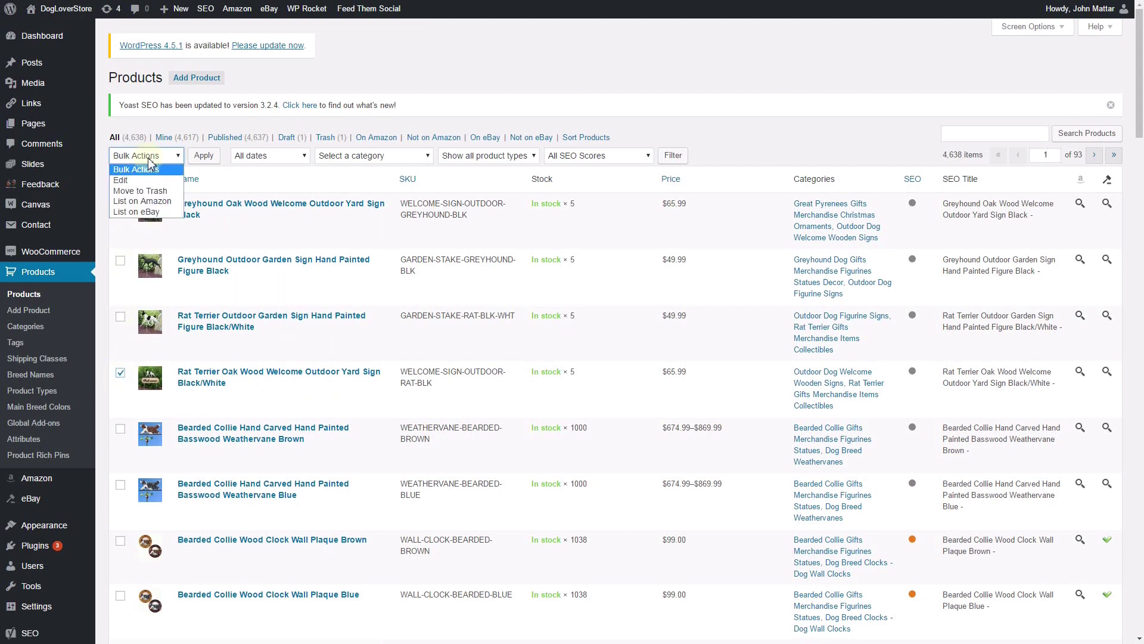
click(145, 212)
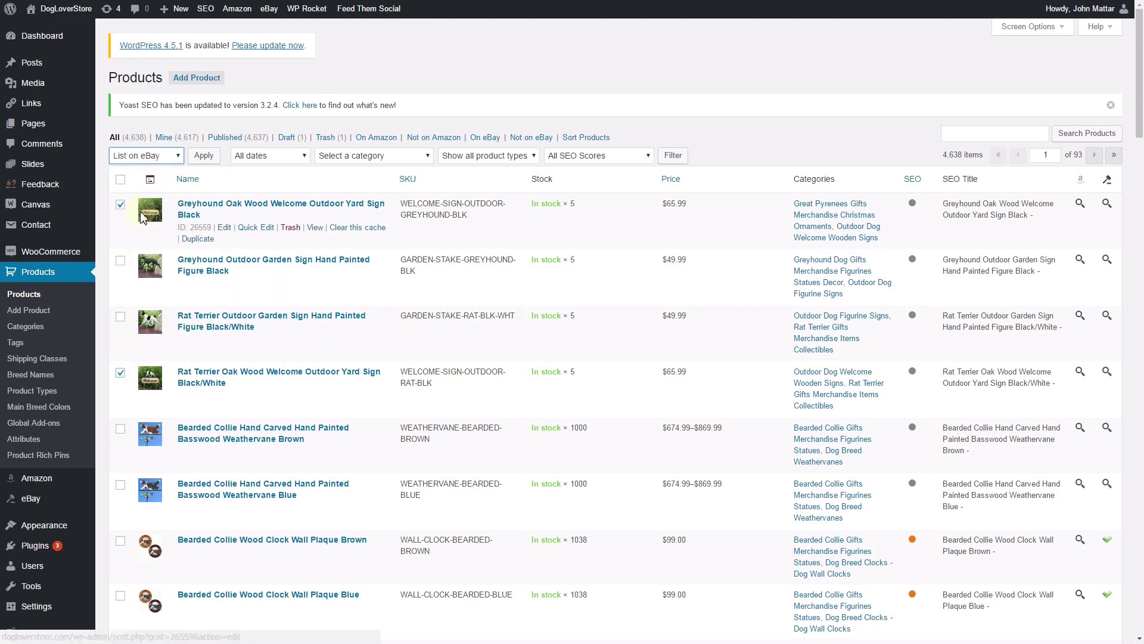
click(206, 157)
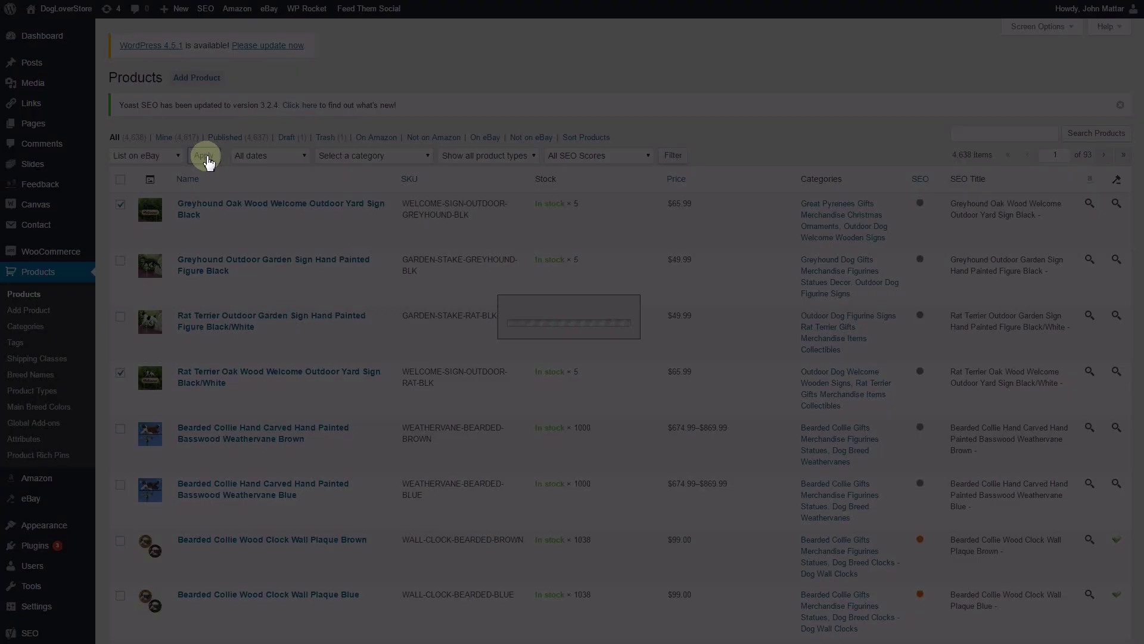
scroll(638, 327, down, 5)
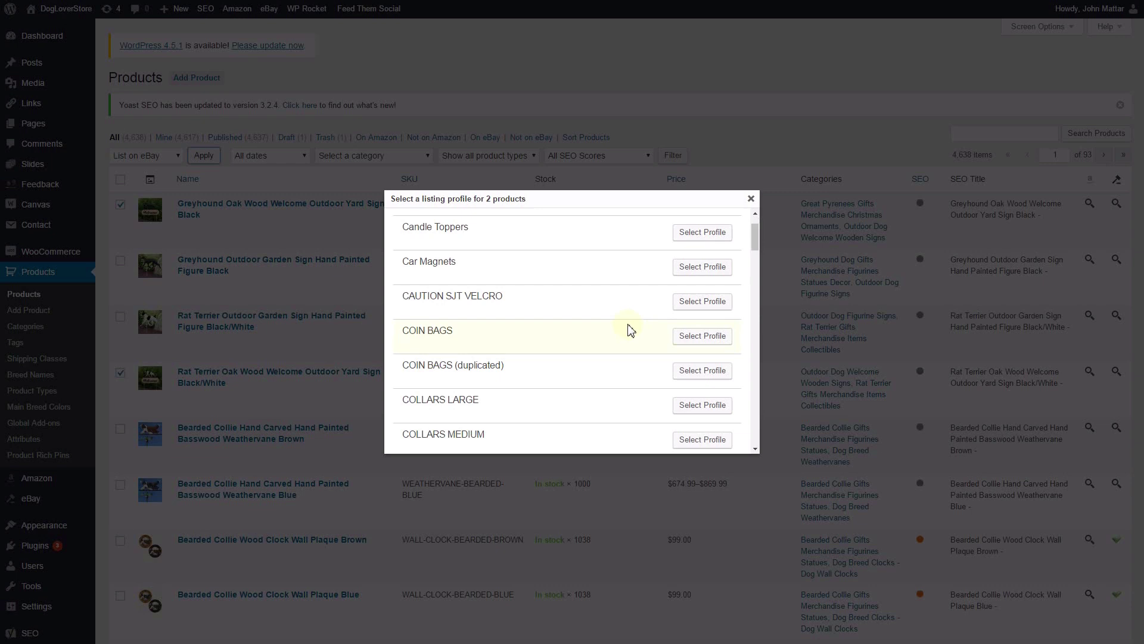
scroll(630, 326, down, 20)
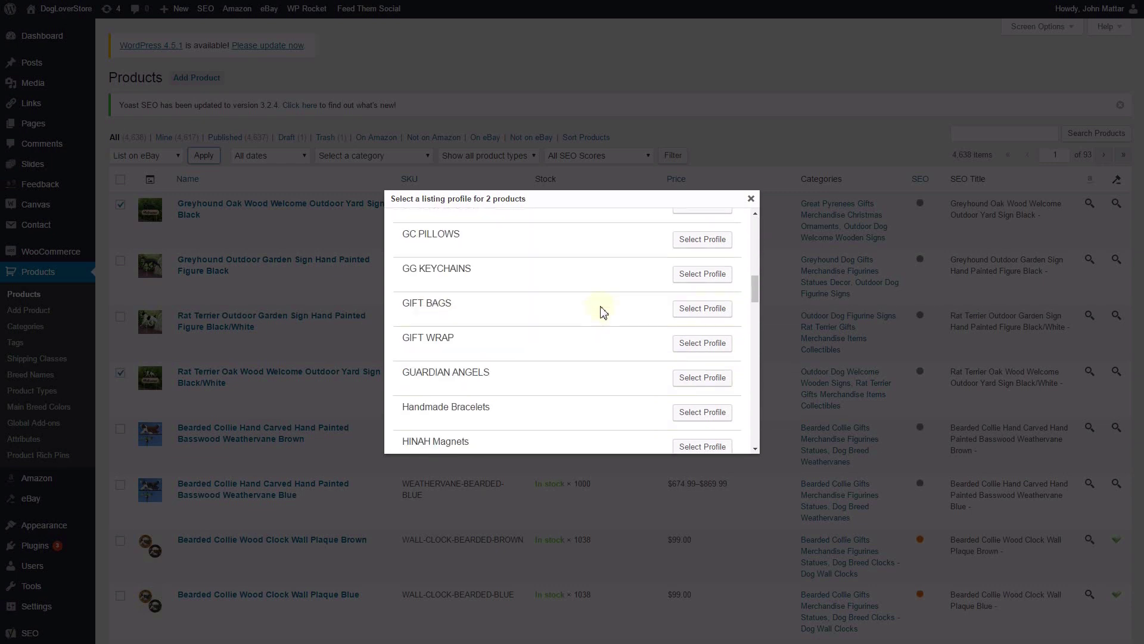
scroll(601, 303, down, 7)
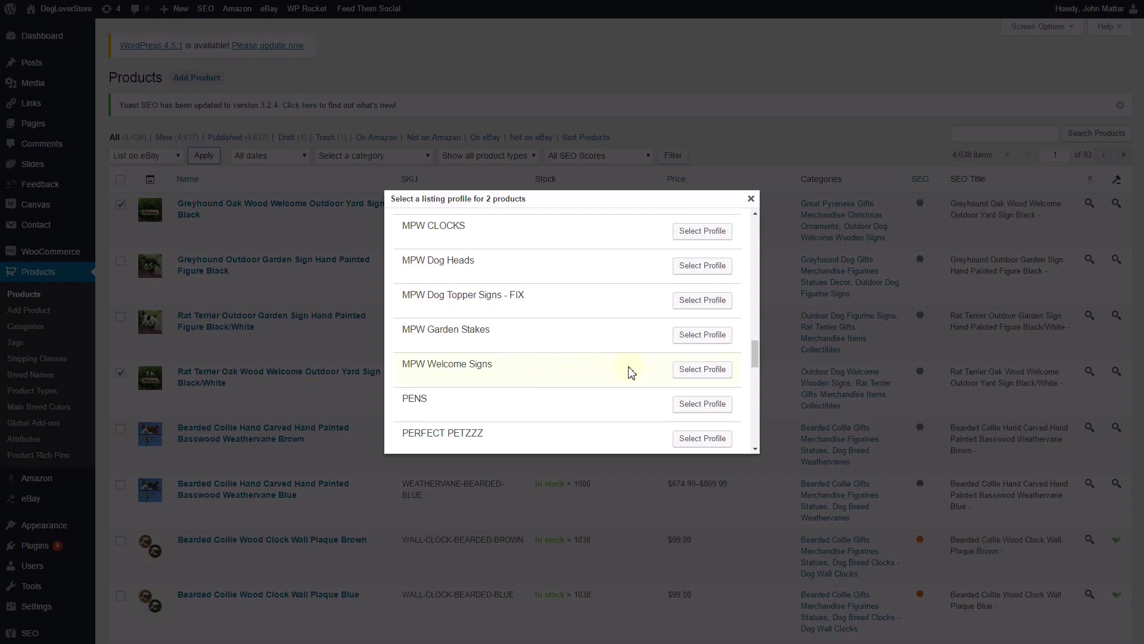
click(700, 370)
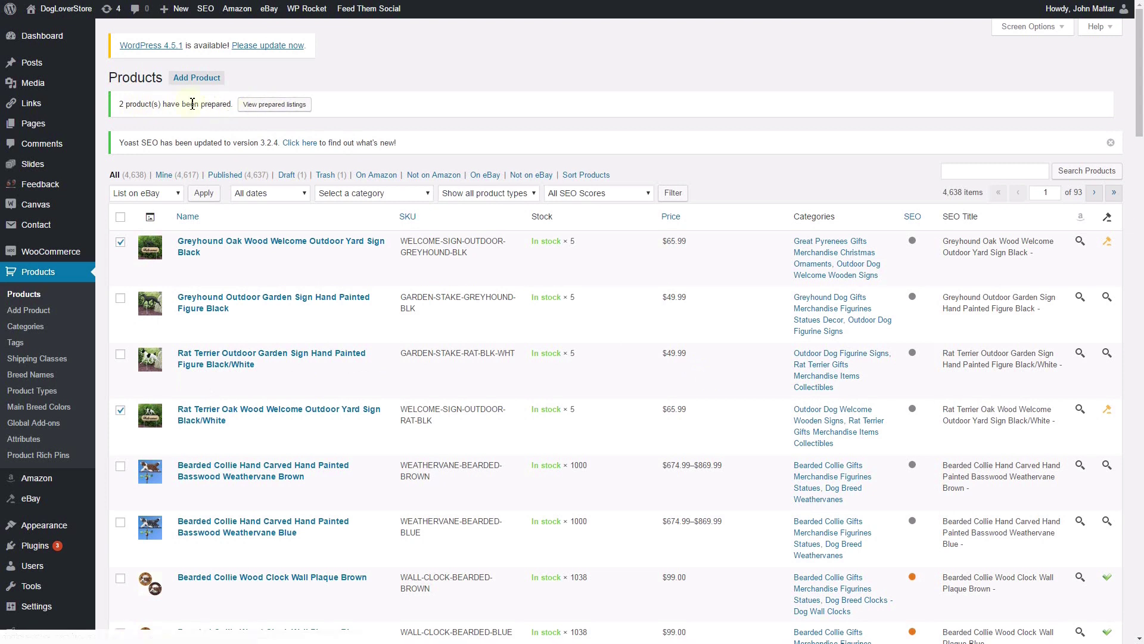
Switch the selection from the welcome signs to the two Outdoor Garden Signs and apply List on eBay
click(121, 242)
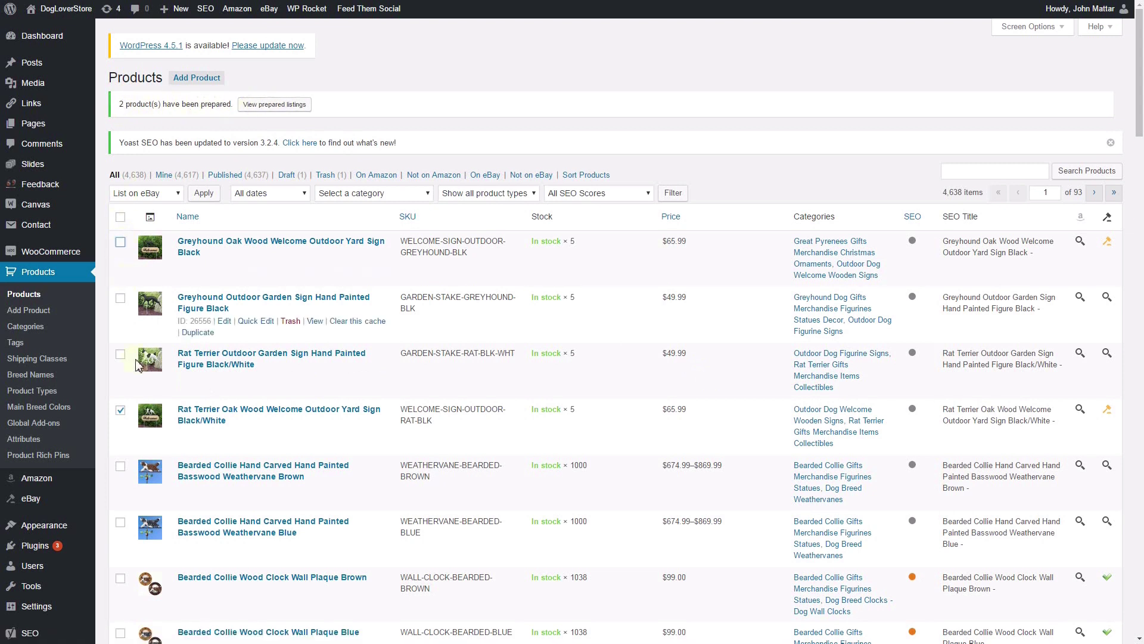
click(121, 410)
click(120, 356)
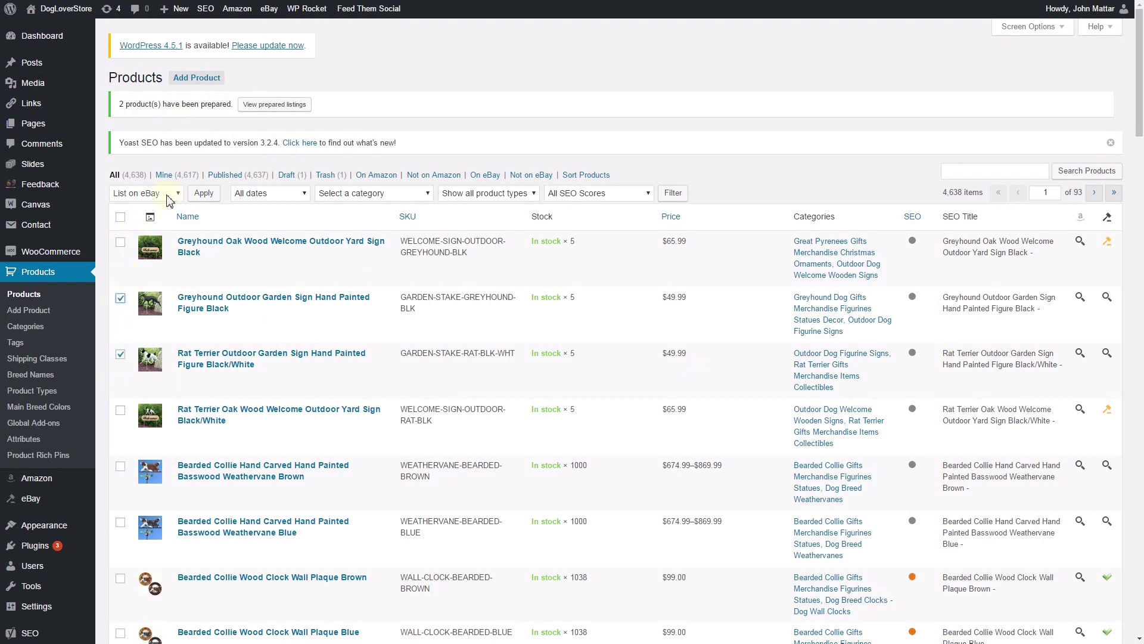
click(199, 196)
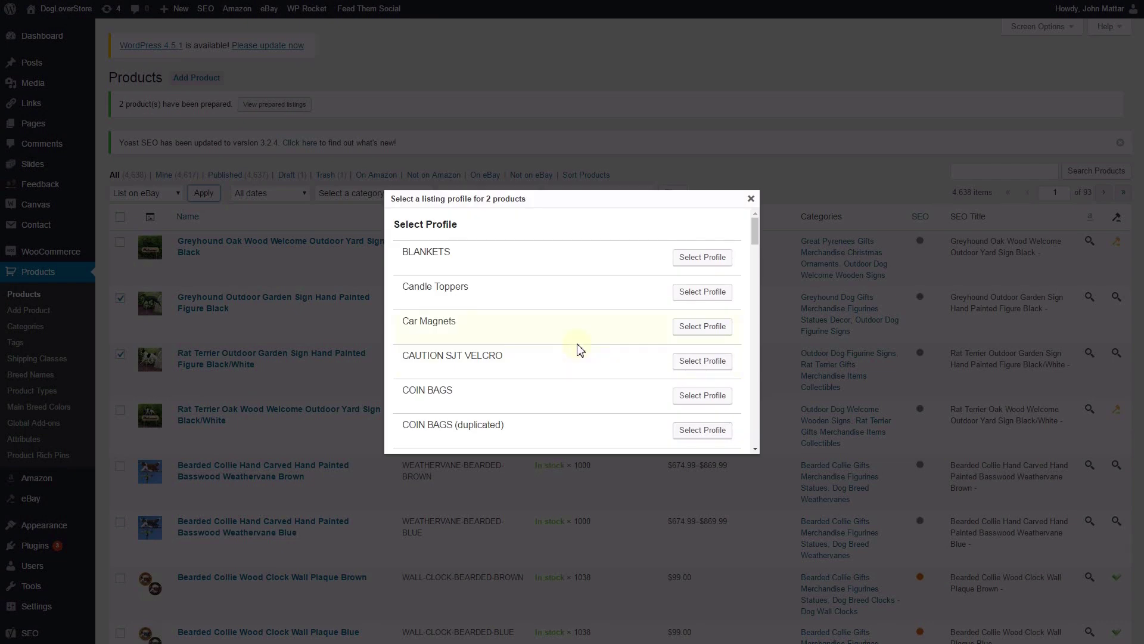
Assign the MPW Garden Stakes profile, then untick both garden sign rows
scroll(580, 350, down, 10)
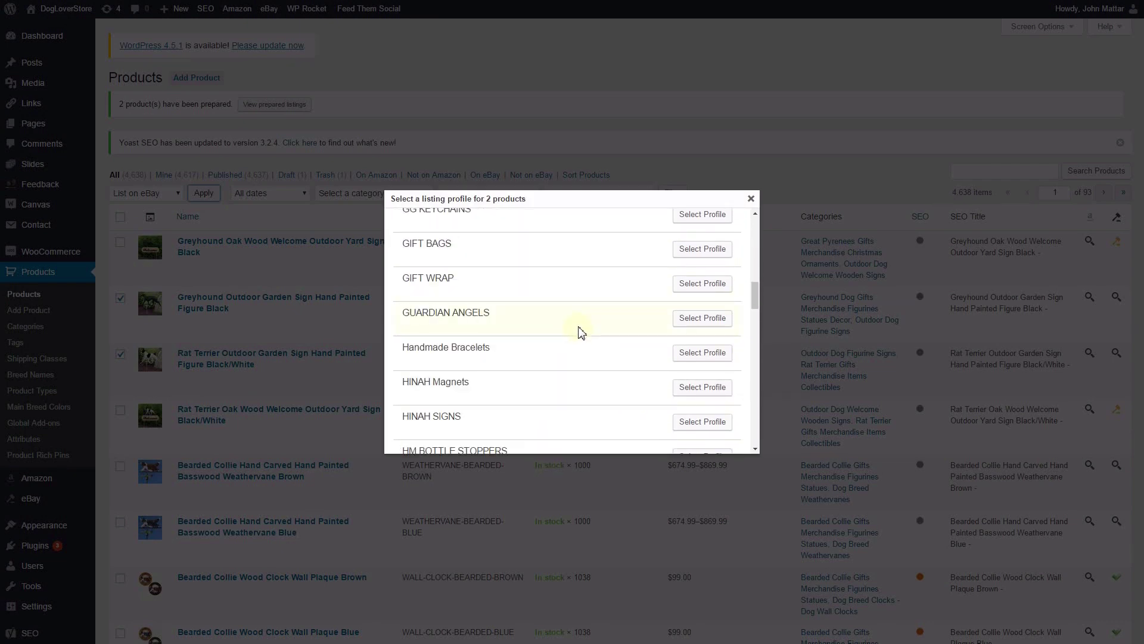
scroll(581, 331, down, 3)
scroll(584, 324, down, 4)
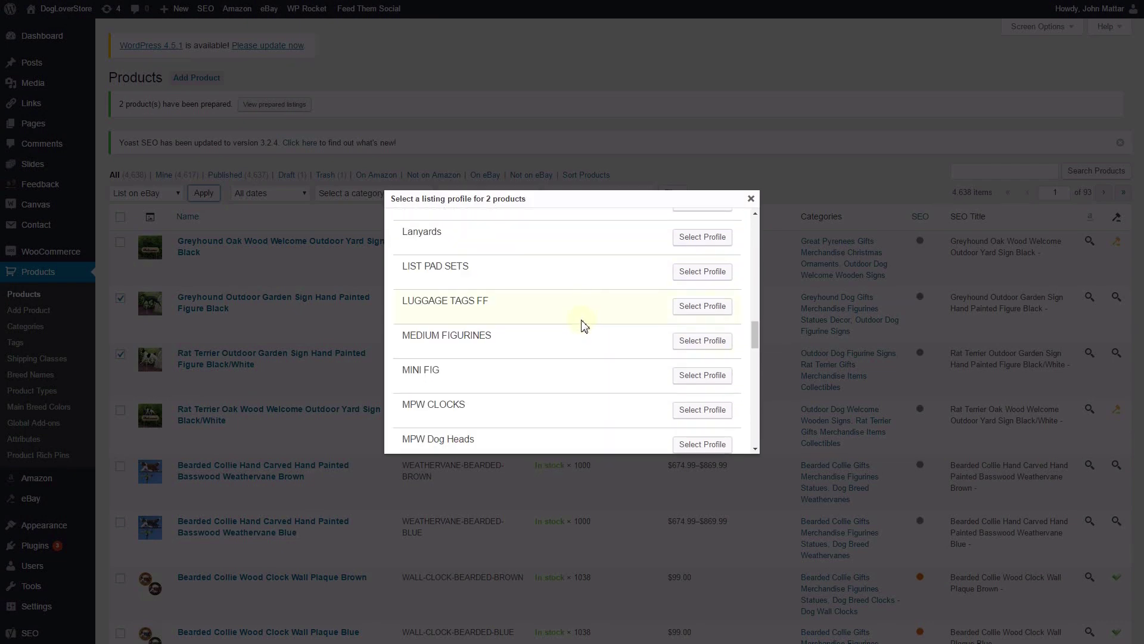
scroll(583, 323, down, 1)
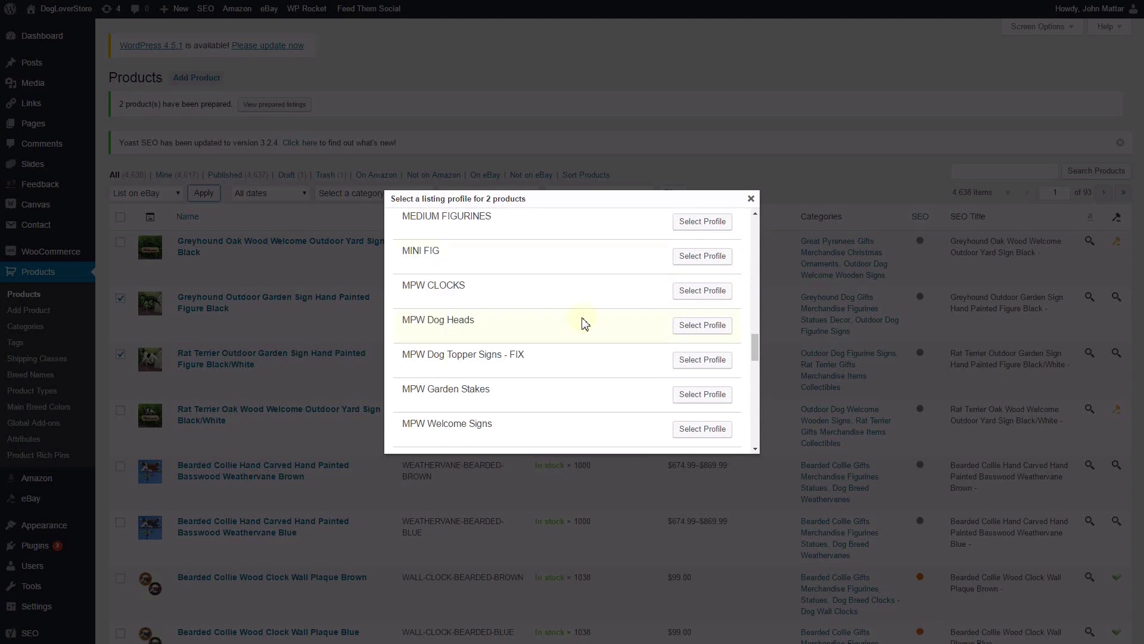
click(702, 396)
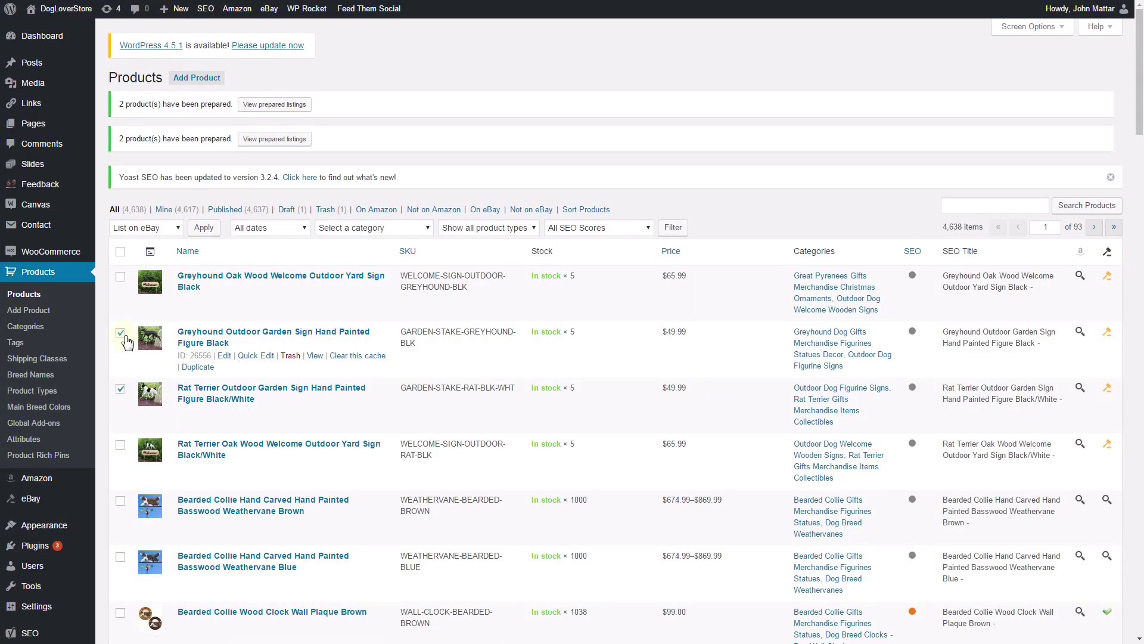
click(121, 334)
click(120, 389)
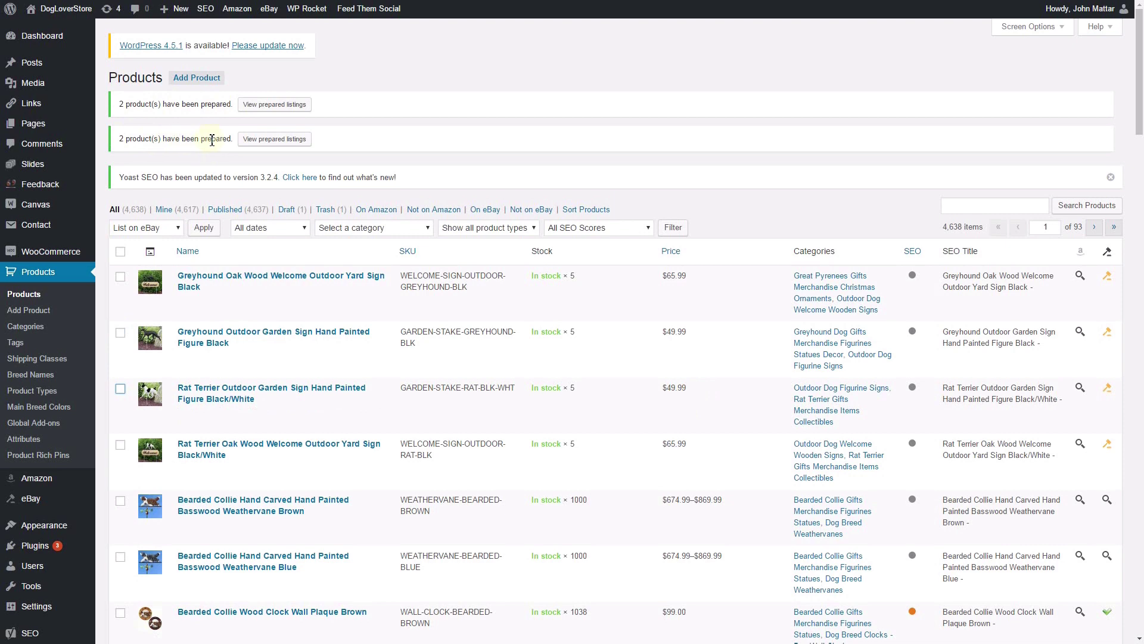
Show the Prepared listings: two garden stakes at 54.99 and two welcome signs at 79.99
click(270, 106)
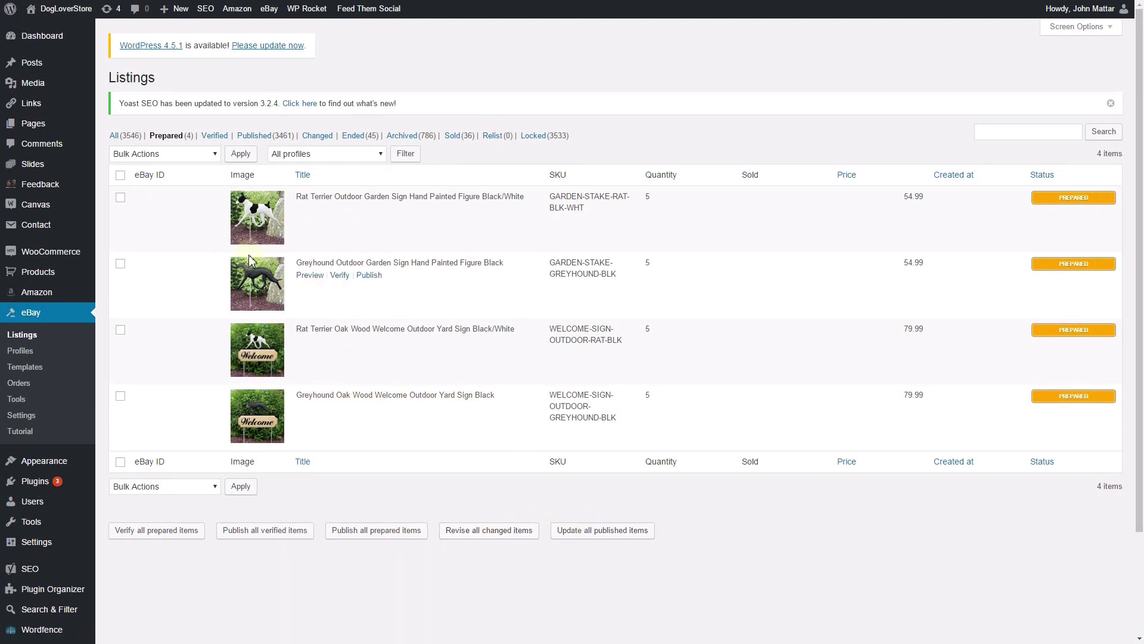
click(143, 155)
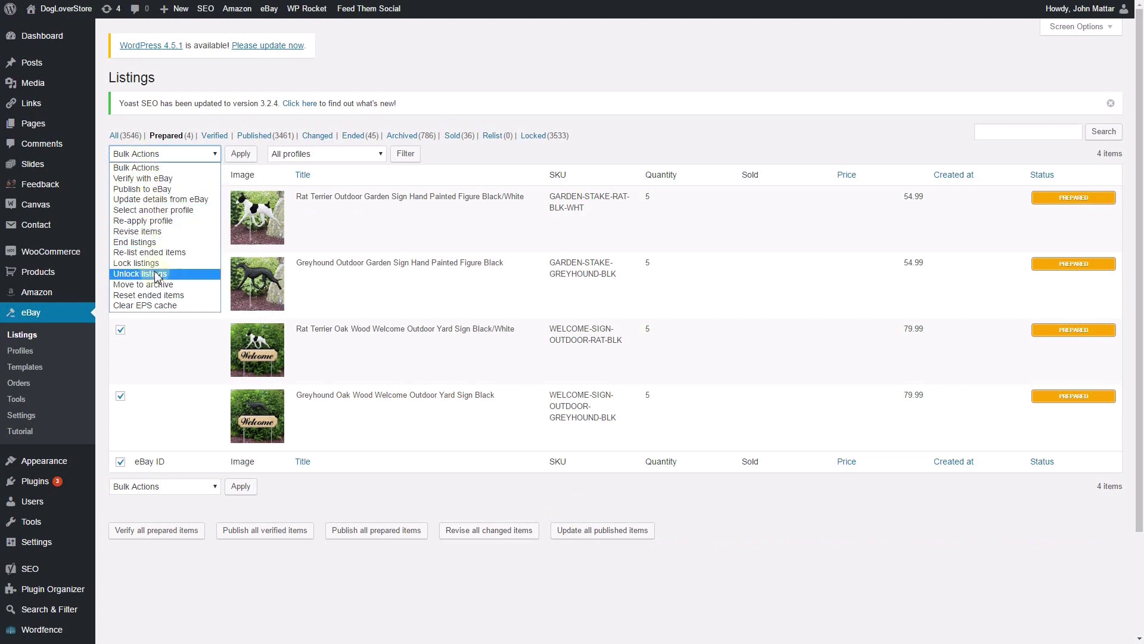
Run Verify with eBay on all four prepared dog-sign listings
click(576, 82)
click(169, 156)
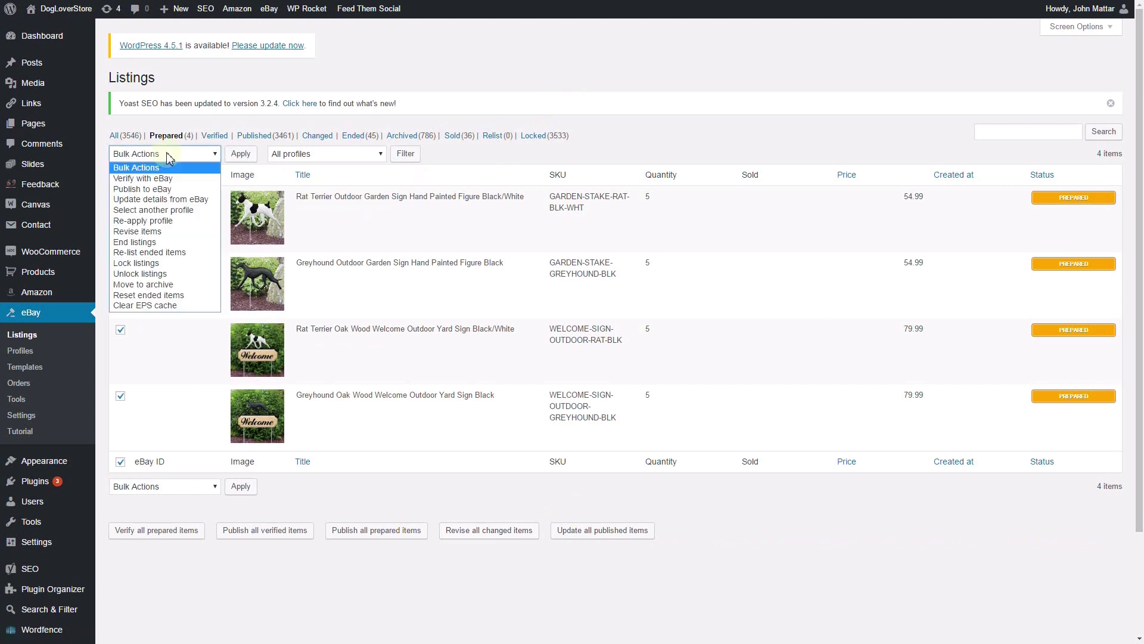
click(166, 175)
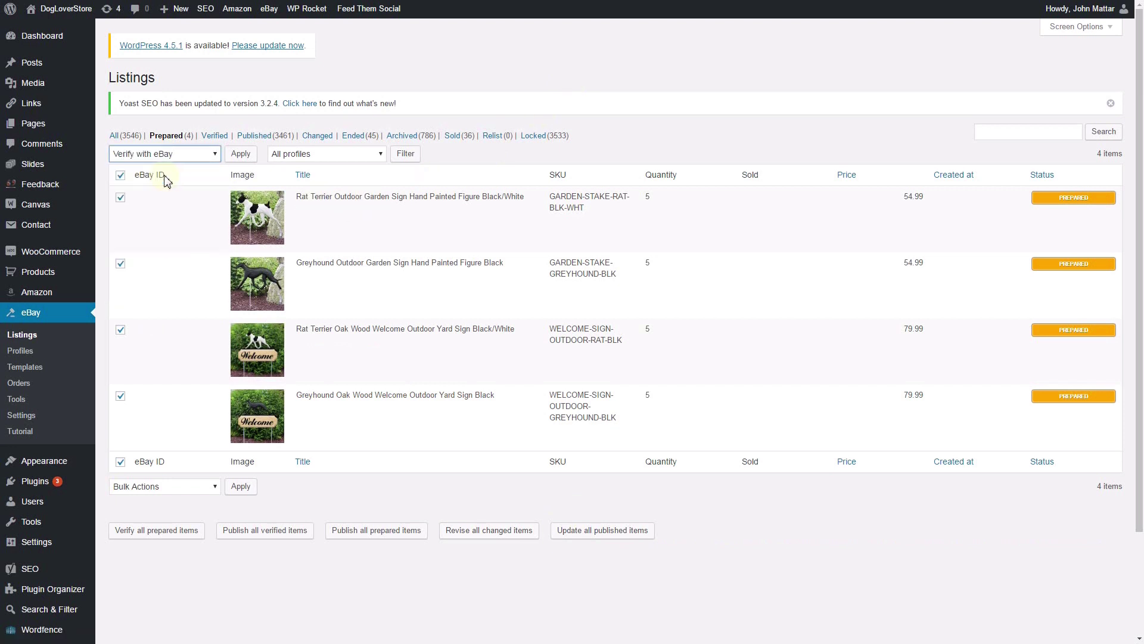
click(241, 155)
click(241, 155)
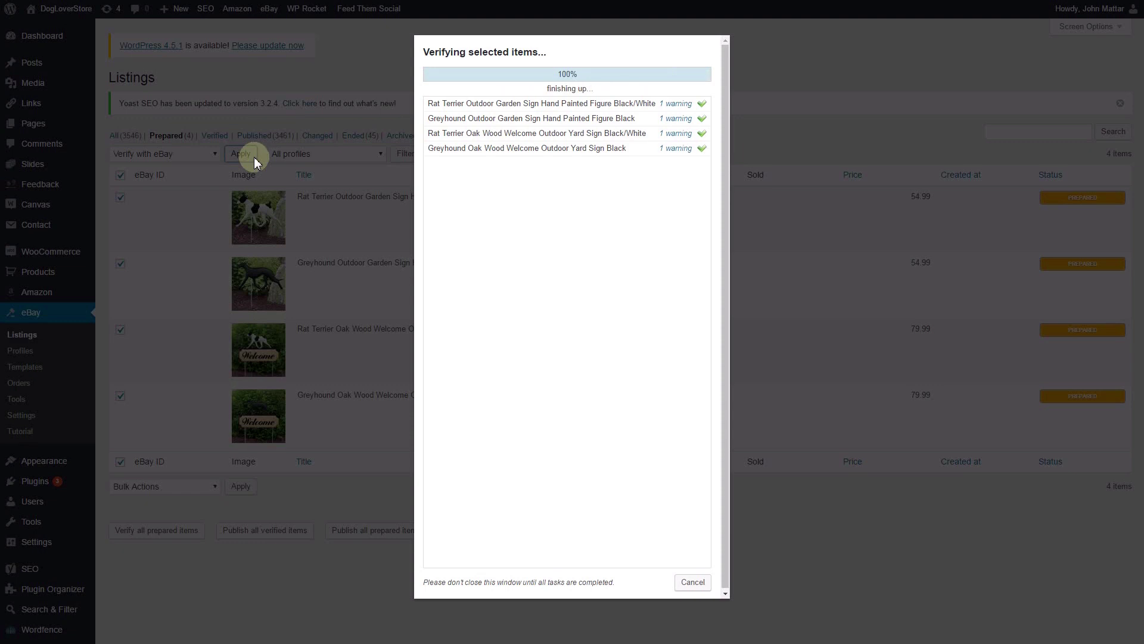
Review the Seller Profiles warning on the first item and close the verification results
click(676, 105)
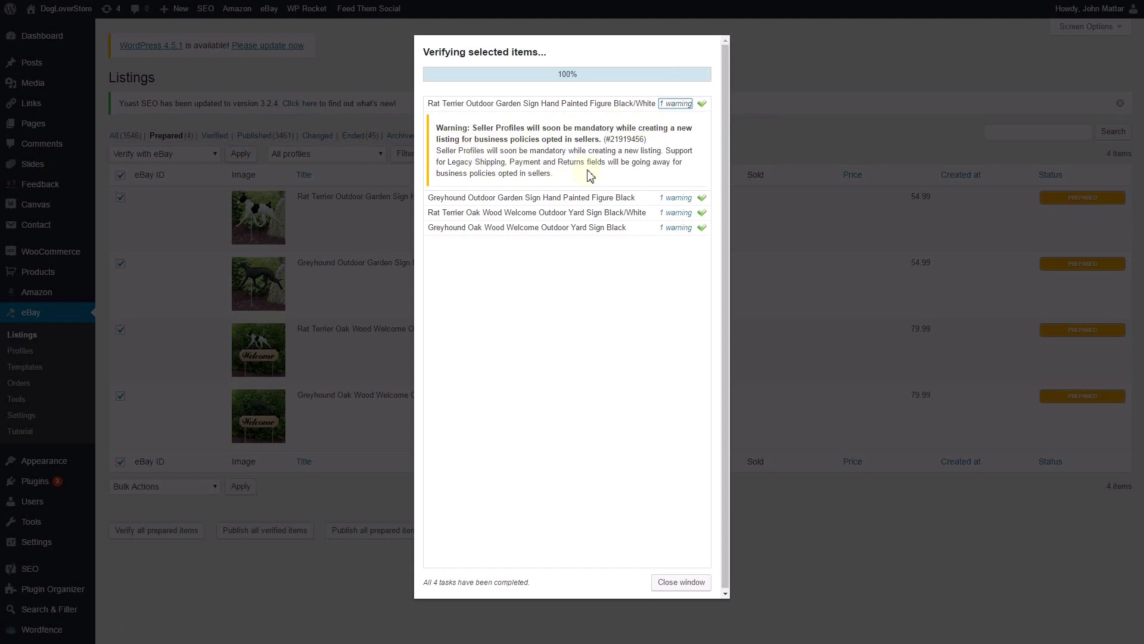
click(671, 106)
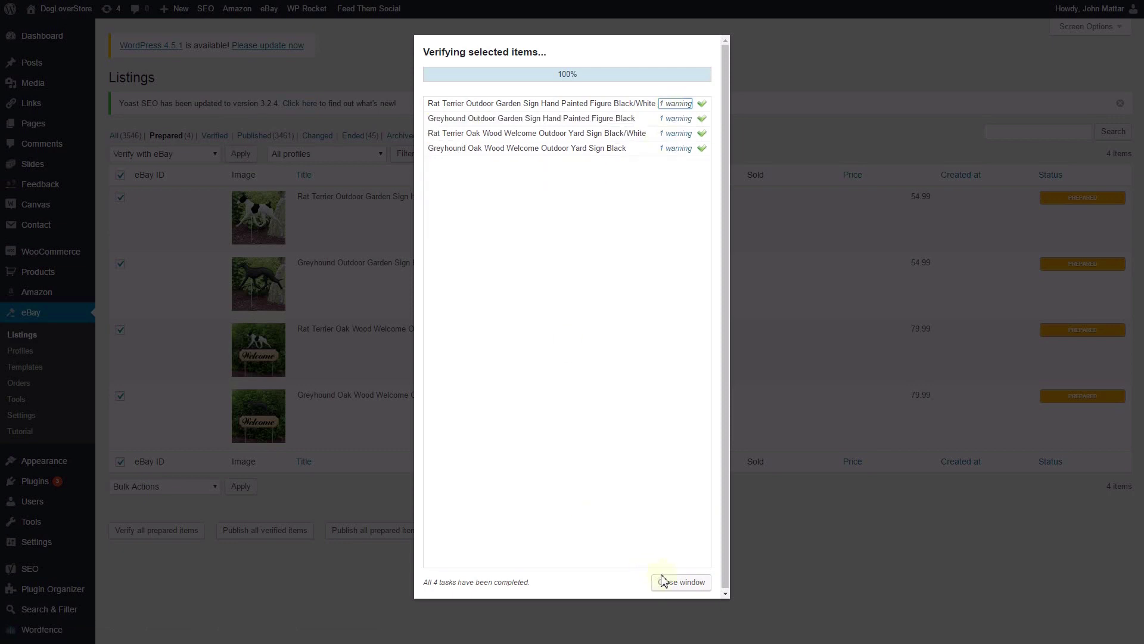
click(678, 582)
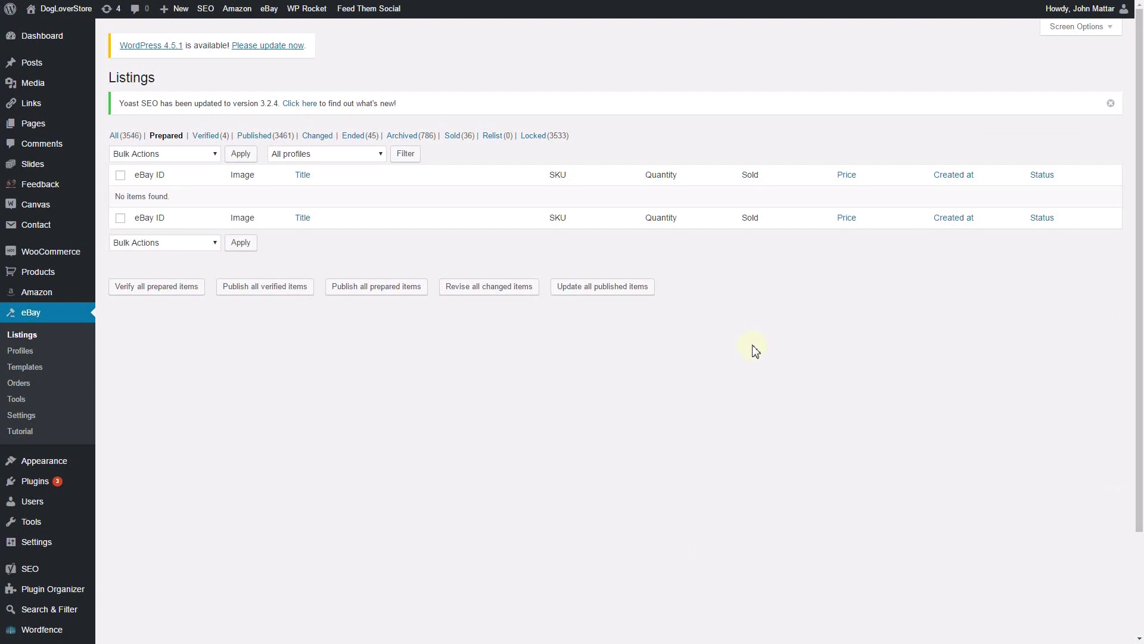
Filter to Verified (4) and look through the Rat Terrier garden sign's listing preview
click(211, 136)
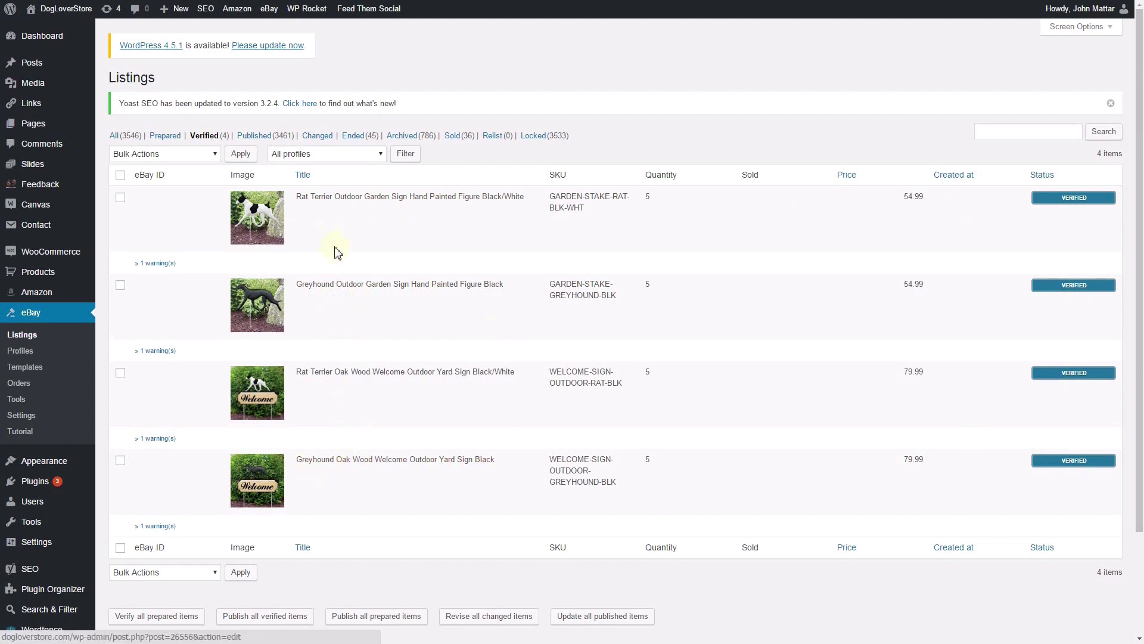
click(311, 216)
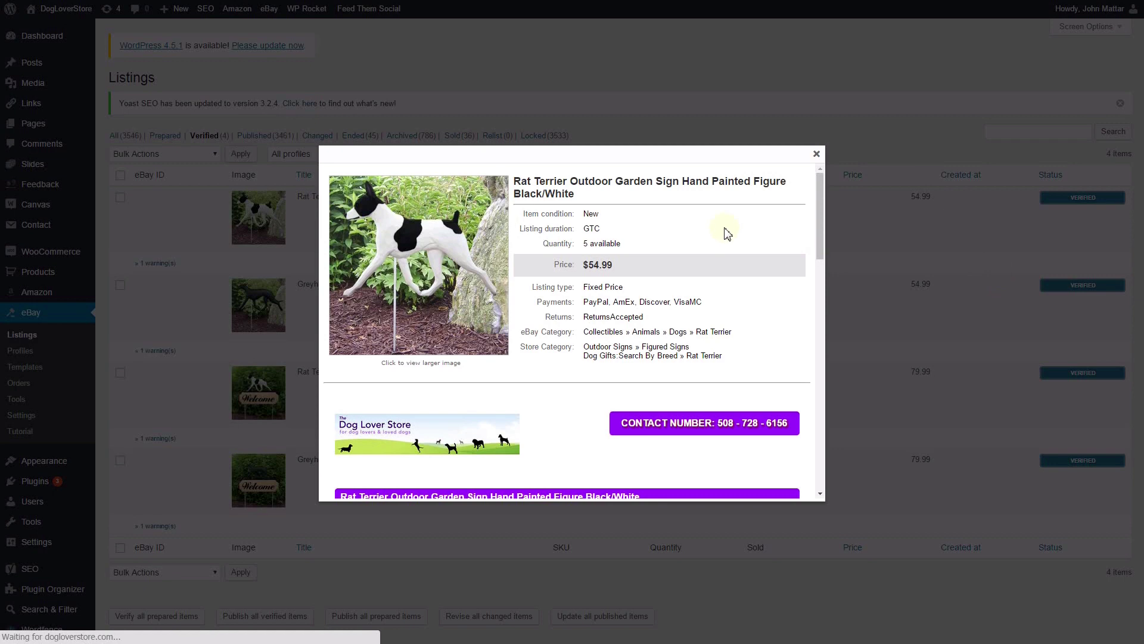
scroll(727, 233, down, 6)
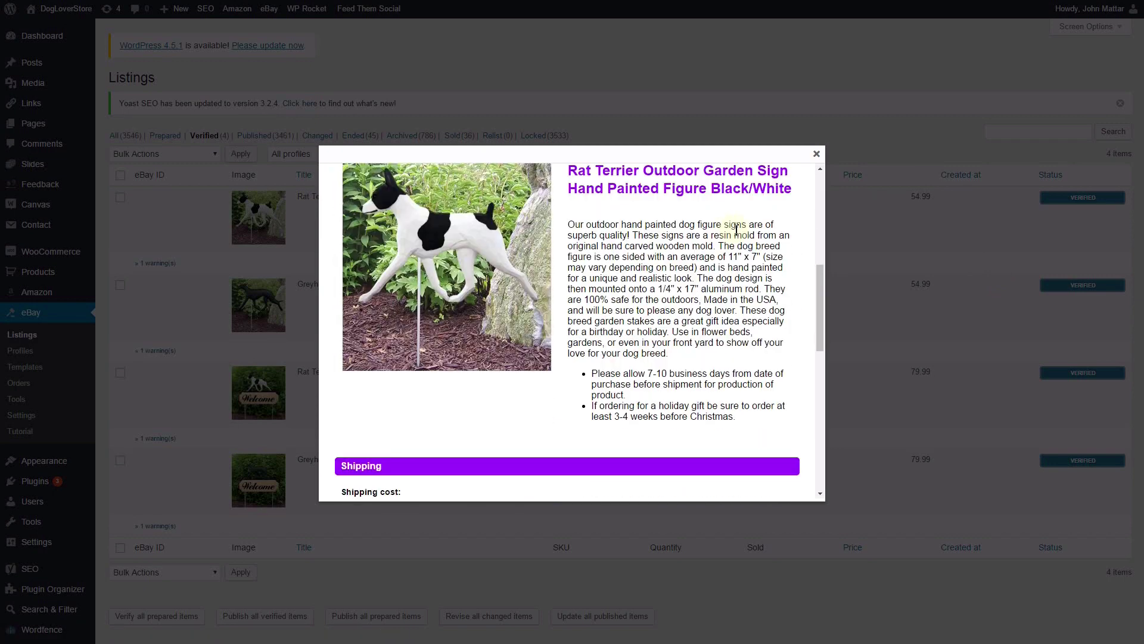
scroll(736, 229, down, 6)
scroll(739, 236, down, 4)
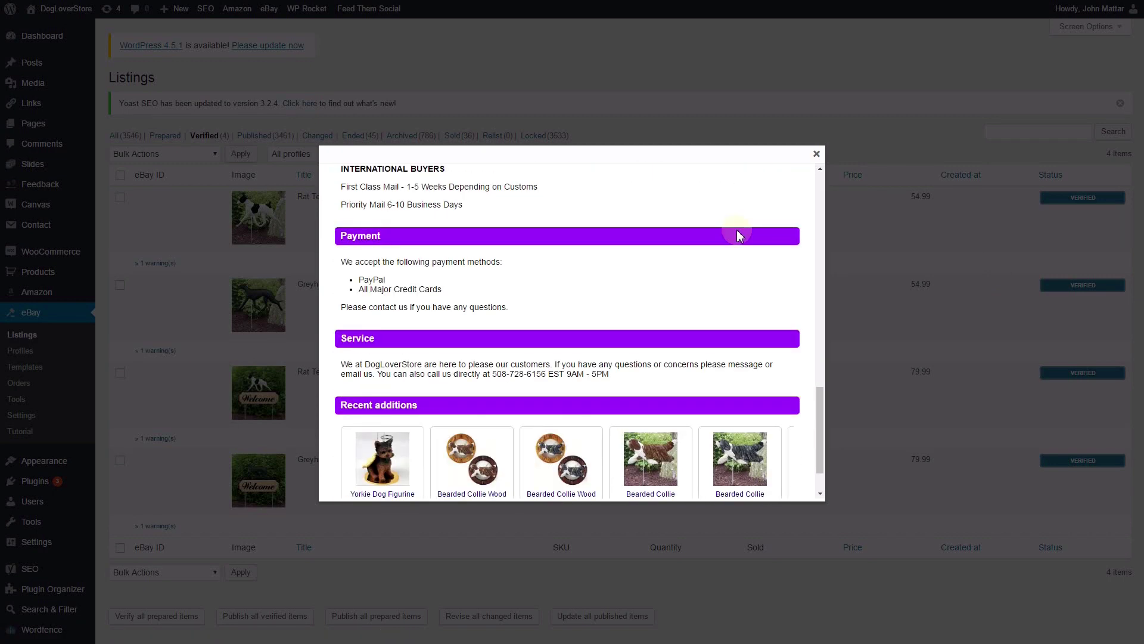
scroll(750, 254, up, 15)
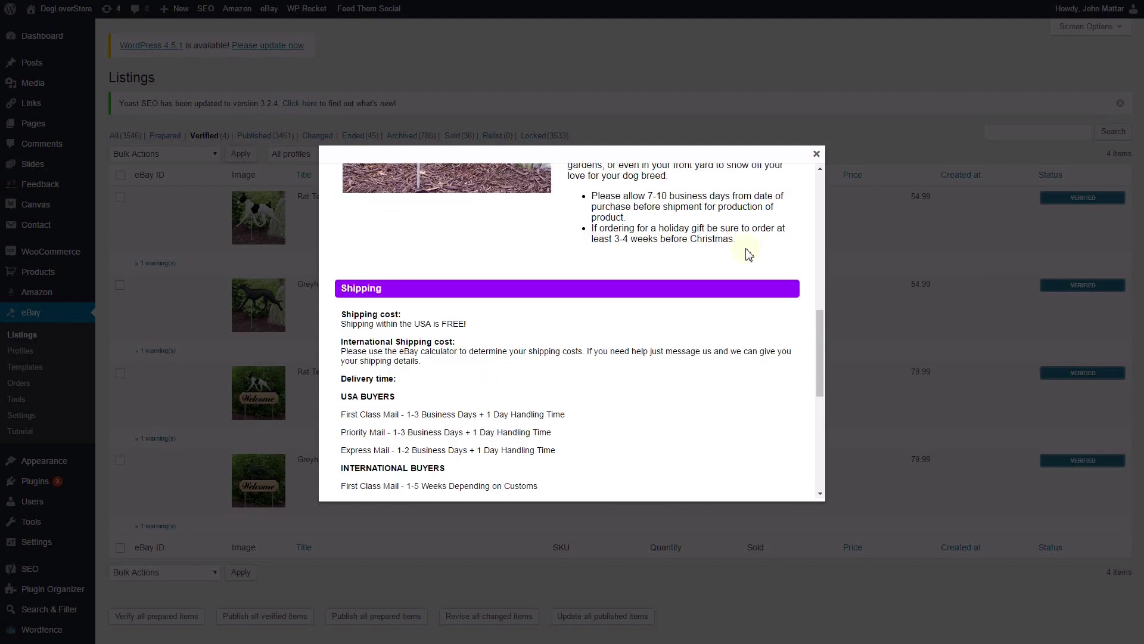
click(816, 155)
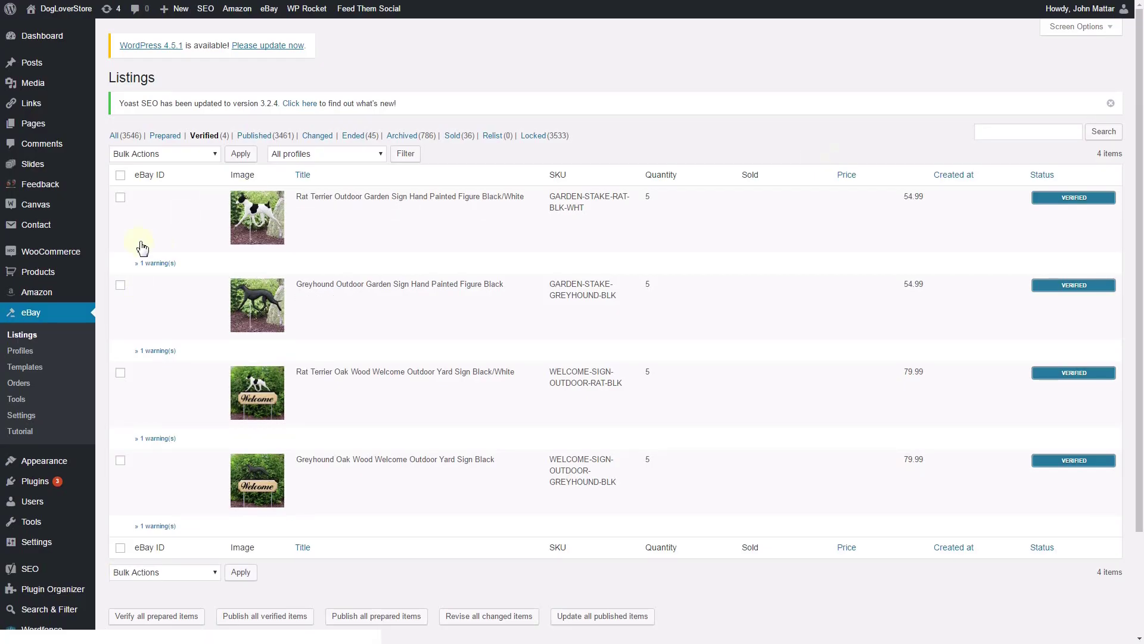
Publish the four verified listings with the Publish to eBay bulk action and close the results
click(160, 155)
click(161, 192)
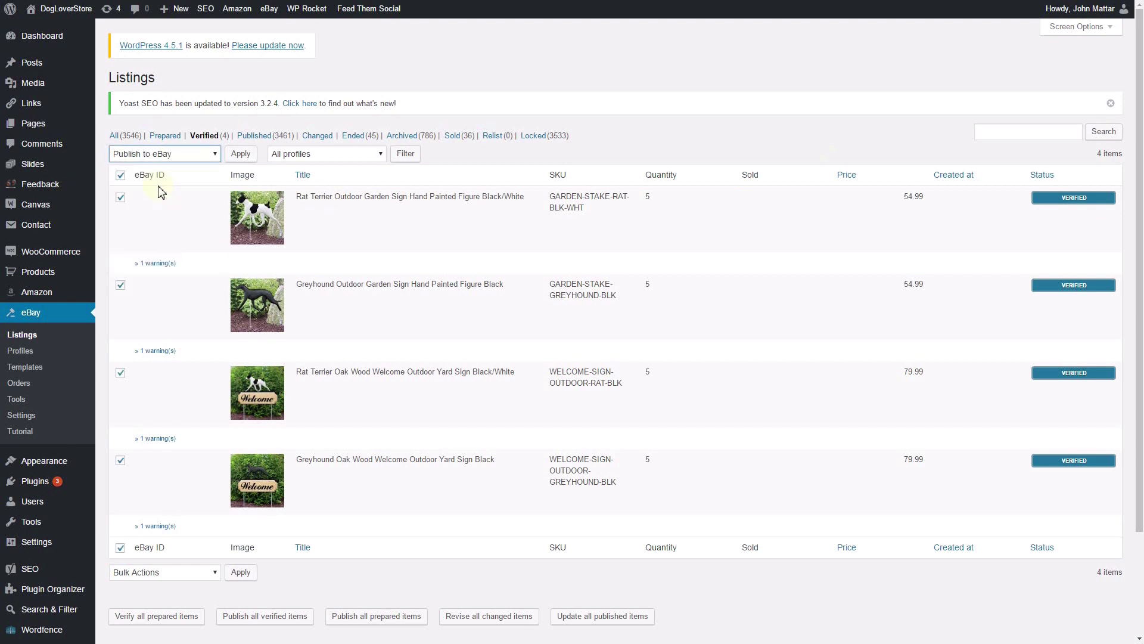
click(241, 154)
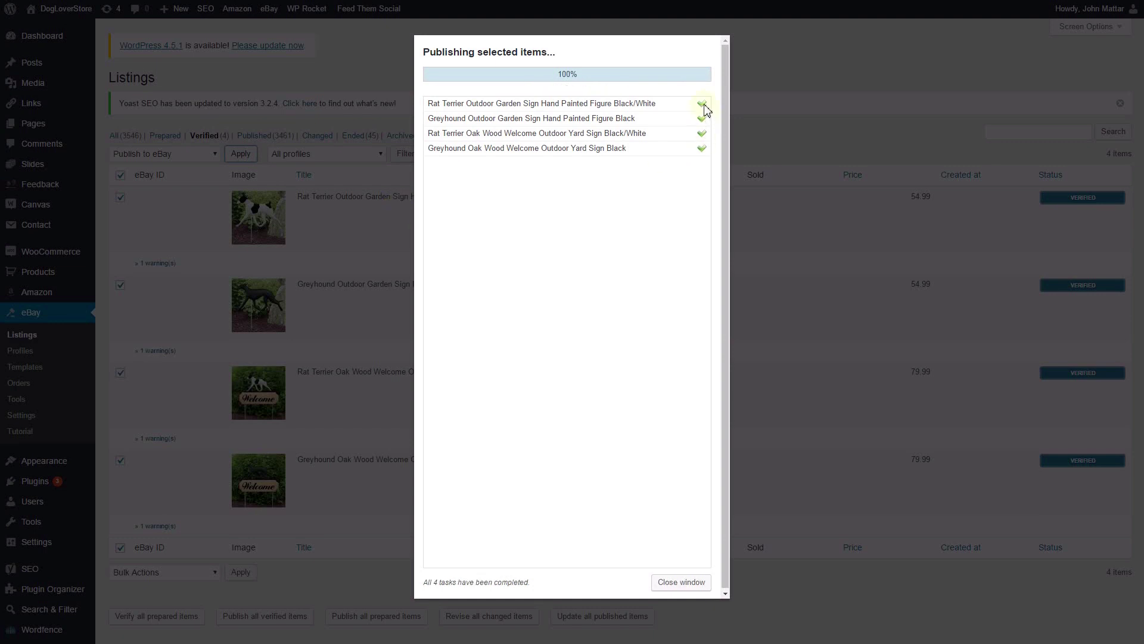
click(682, 581)
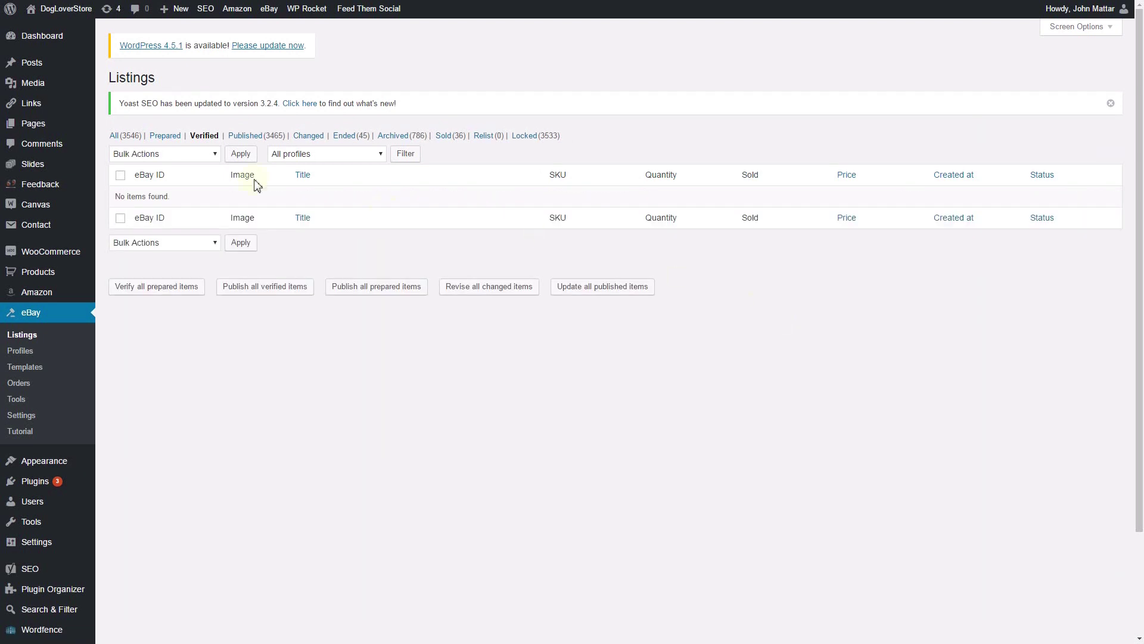
Switch the listings view to the All (3546) filter
click(115, 138)
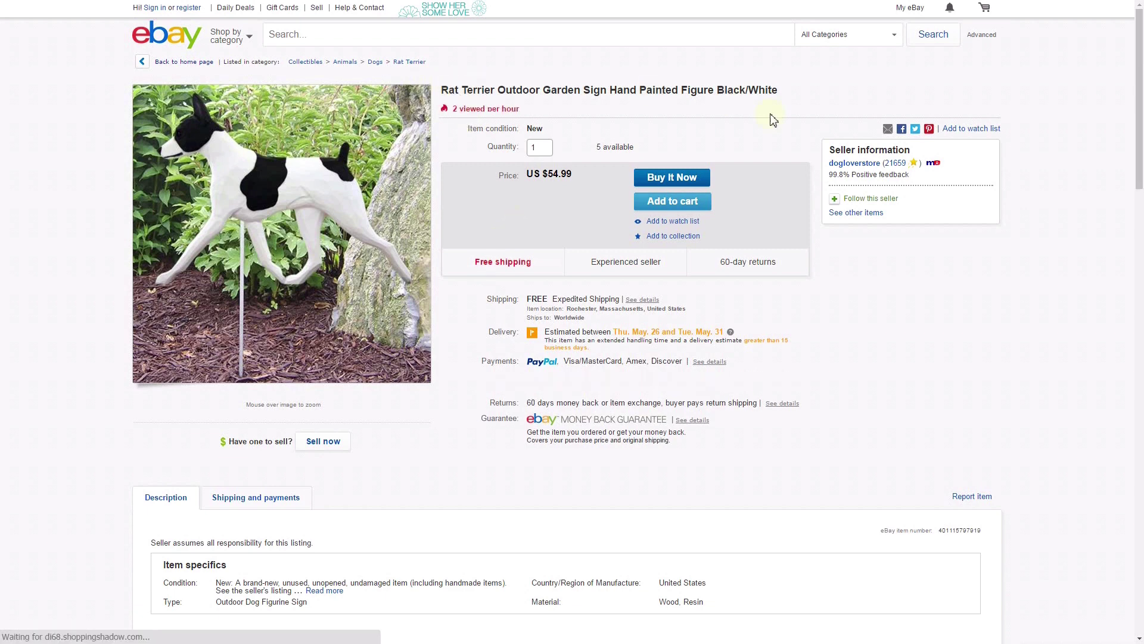
Scroll through the live Rat Terrier garden sign's description, shipping and payment sections
scroll(780, 161, down, 1)
scroll(782, 167, down, 10)
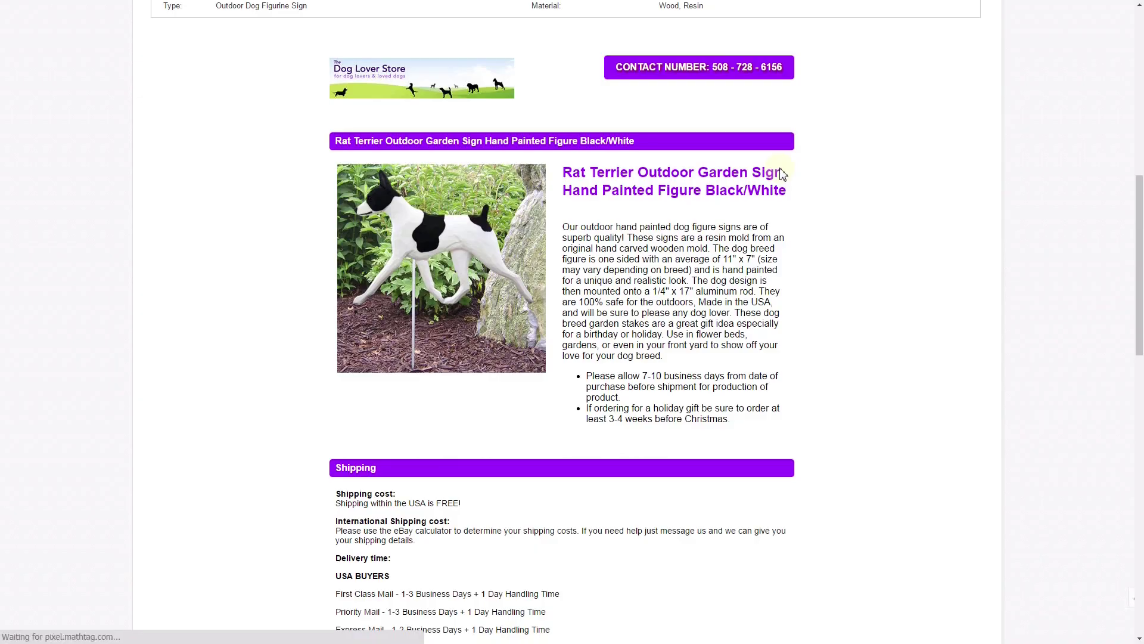
scroll(782, 173, down, 9)
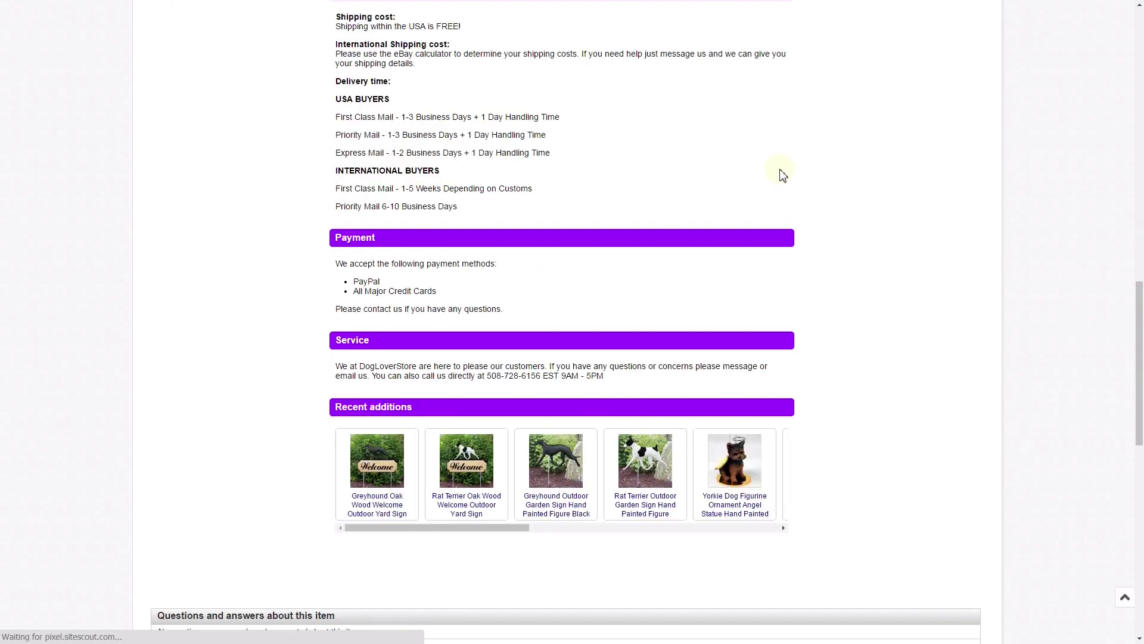
scroll(782, 174, up, 18)
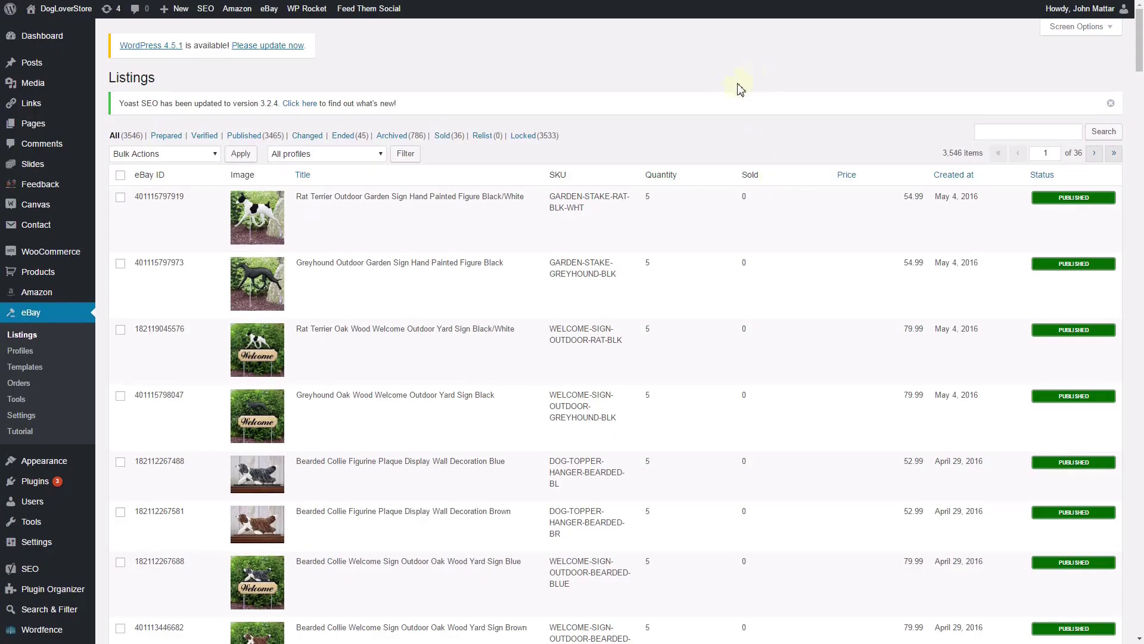
Go to Products > Products in the admin sidebar to see the dog signs' eBay checkmarks
scroll(722, 99, down, 1)
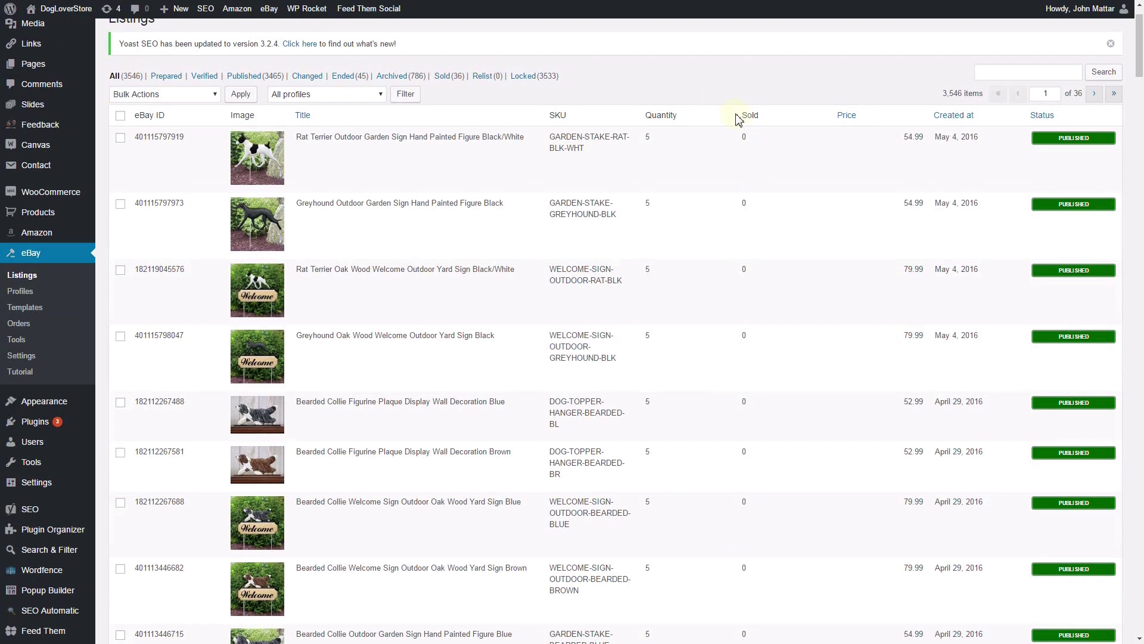
scroll(739, 119, up, 1)
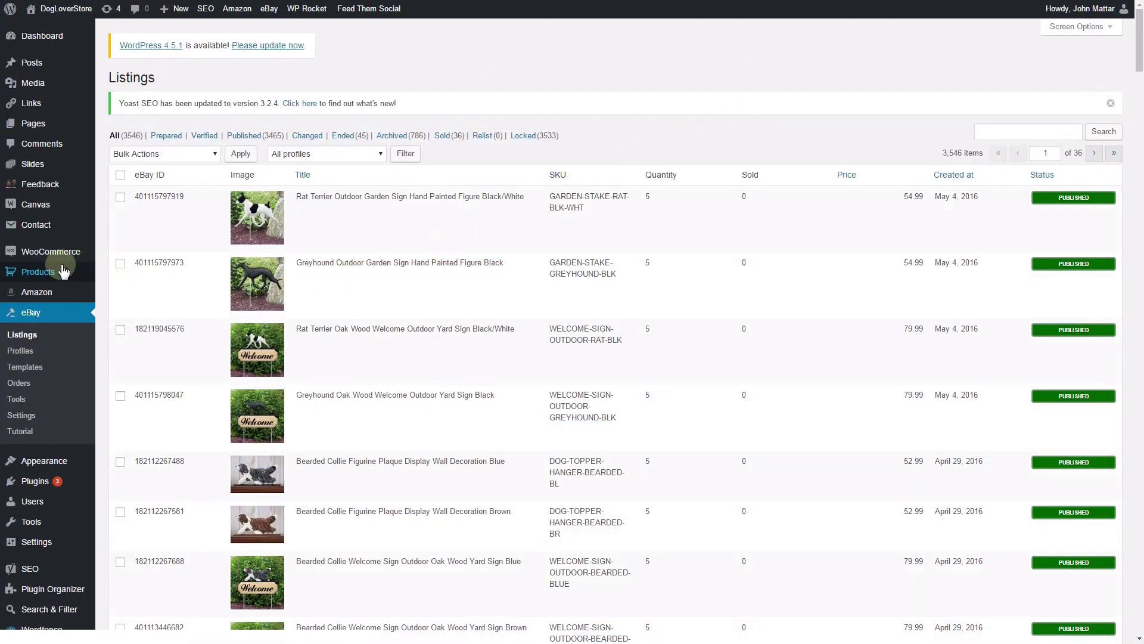
mouse_move(64, 271)
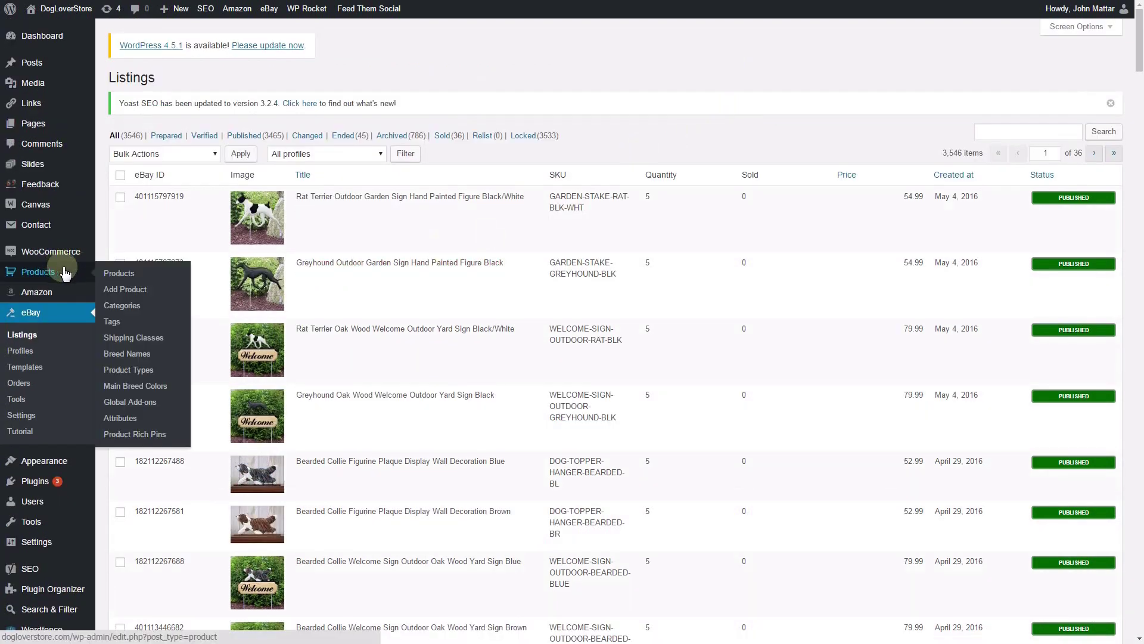
click(119, 276)
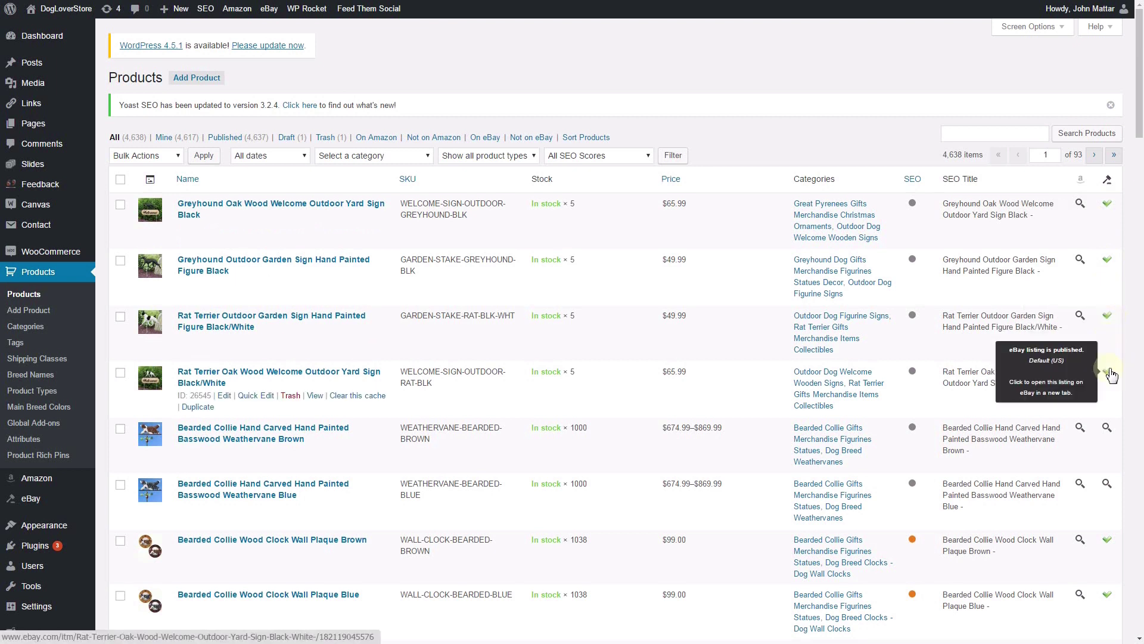
Open the Greyhound Oak Wood sign's live eBay page from its green checkmark and scroll to its description
click(1107, 207)
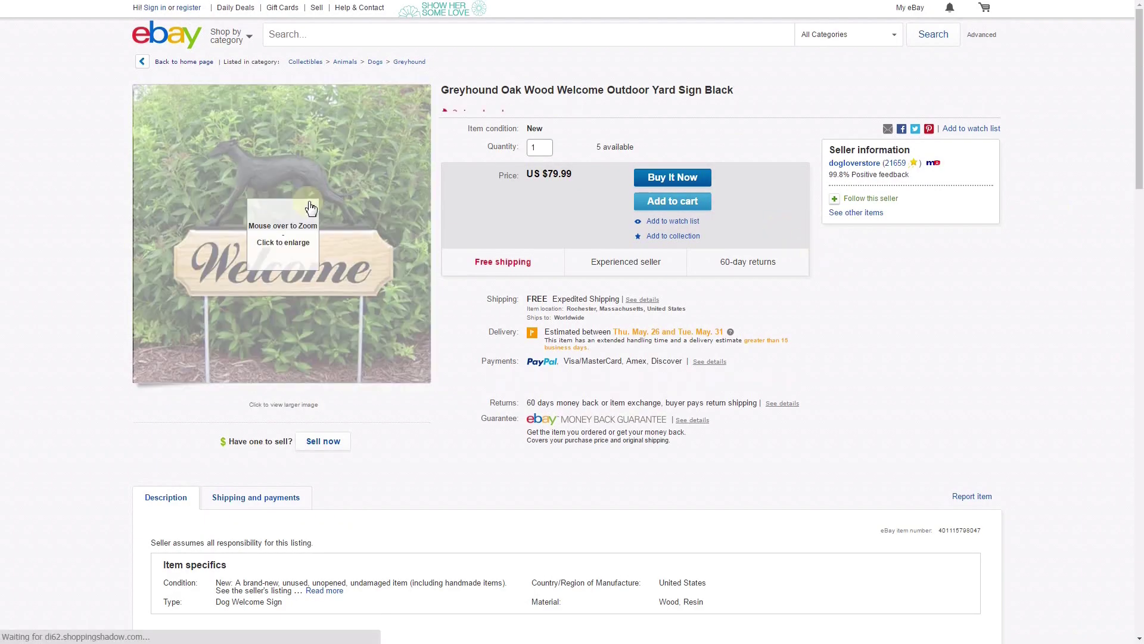
mouse_move(292, 234)
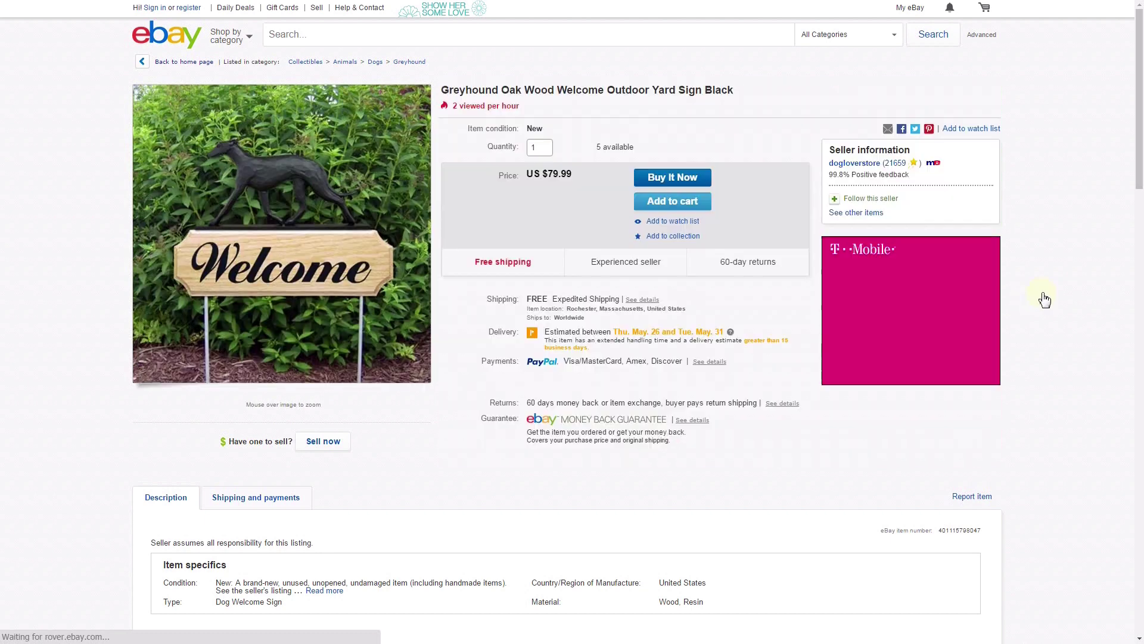
scroll(558, 251, down, 5)
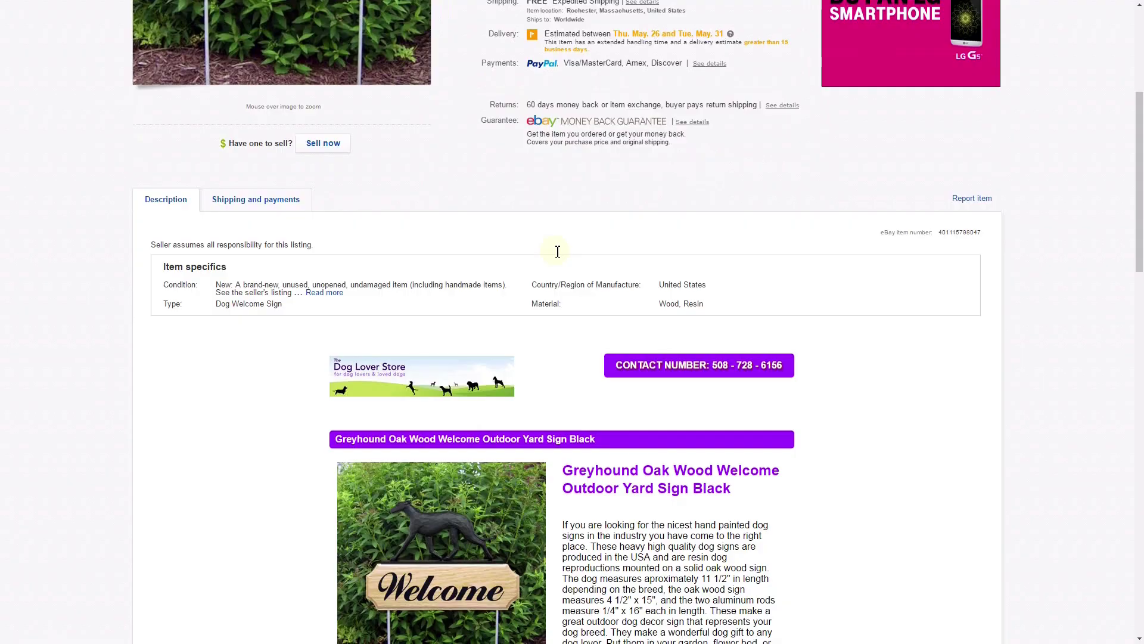